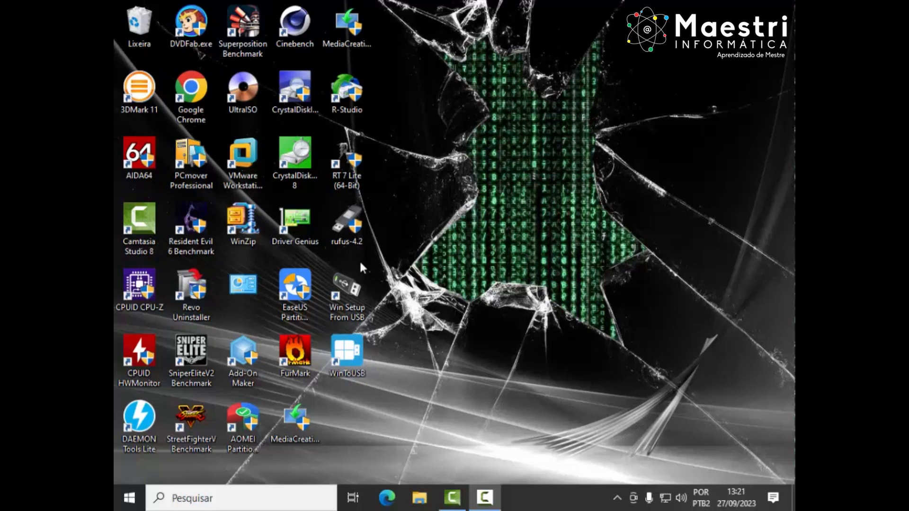
Step: Open Revo Uninstaller and remove Driver Genius with its built-in uninstaller, keeping the system restore point option enabled
click(197, 295)
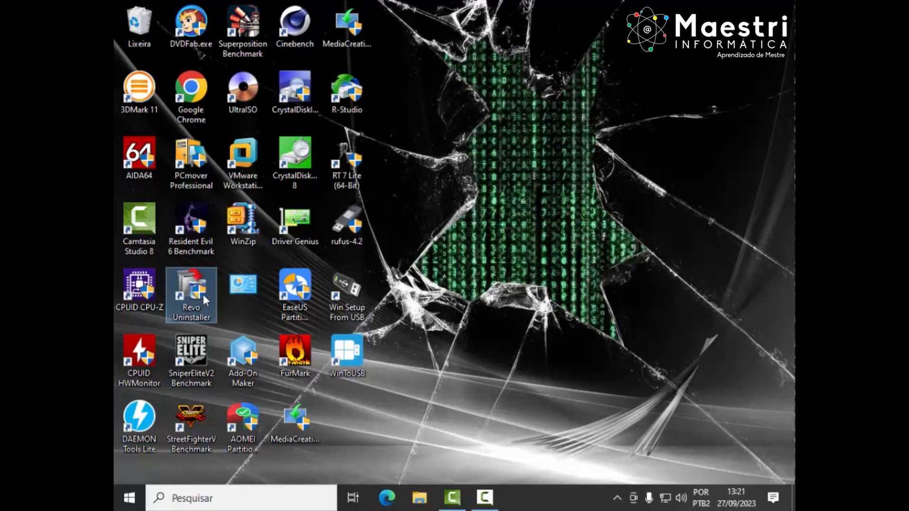
double_click(203, 294)
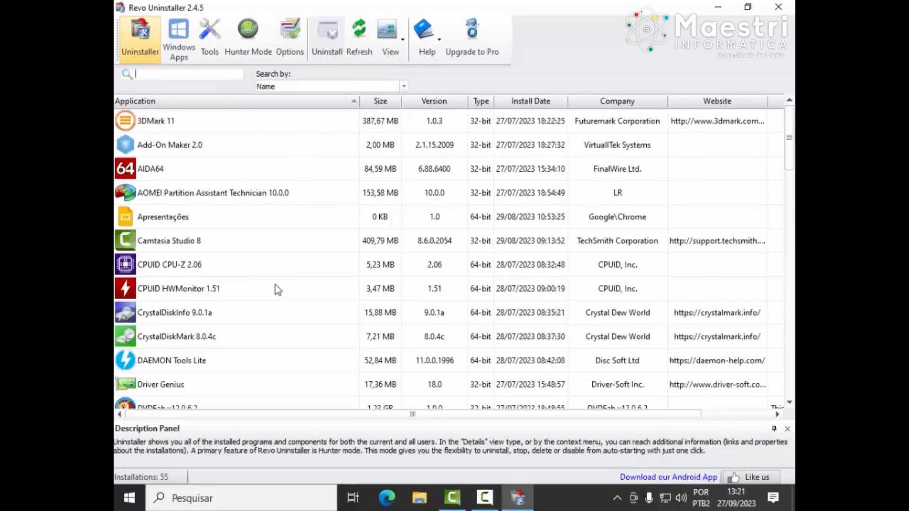
scroll(267, 308, down, 2)
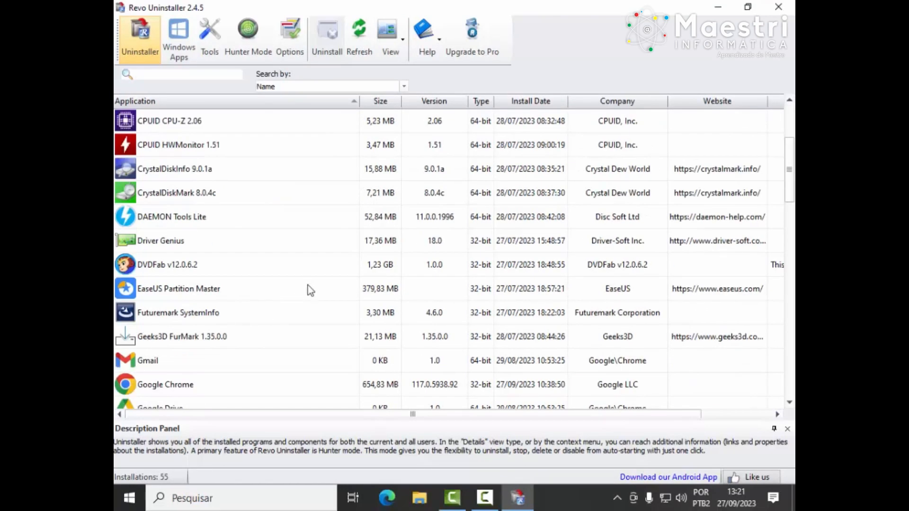
click(176, 243)
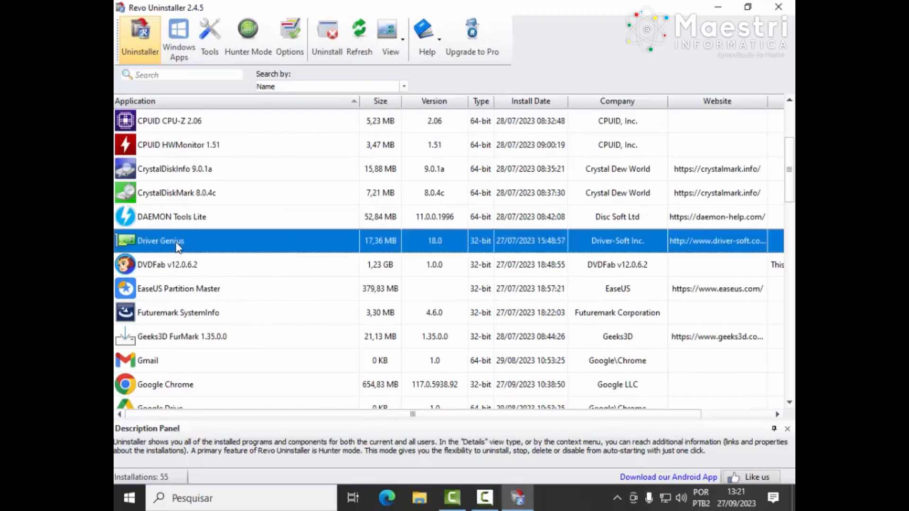
double_click(256, 250)
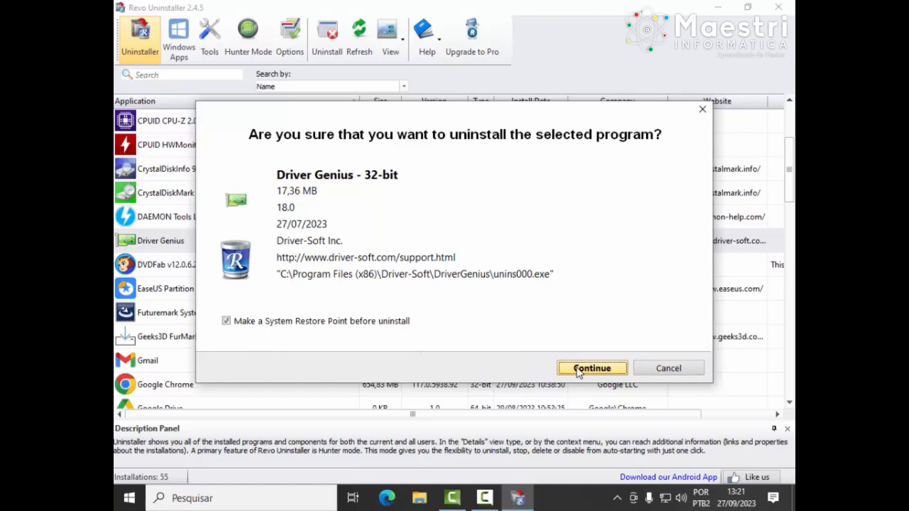
click(577, 369)
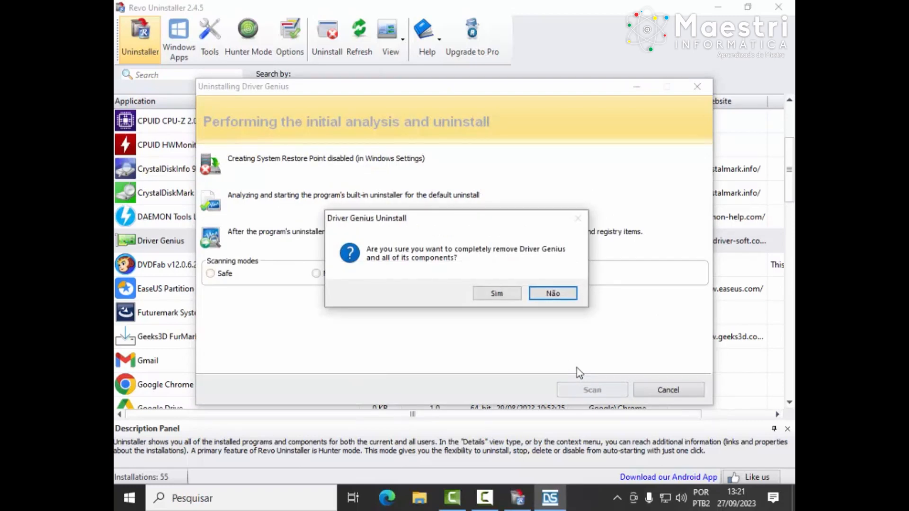
click(495, 295)
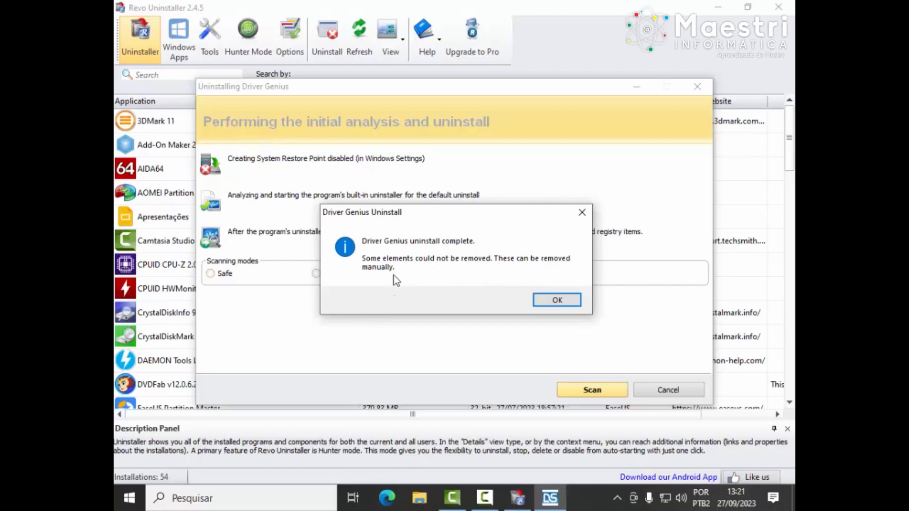
click(554, 303)
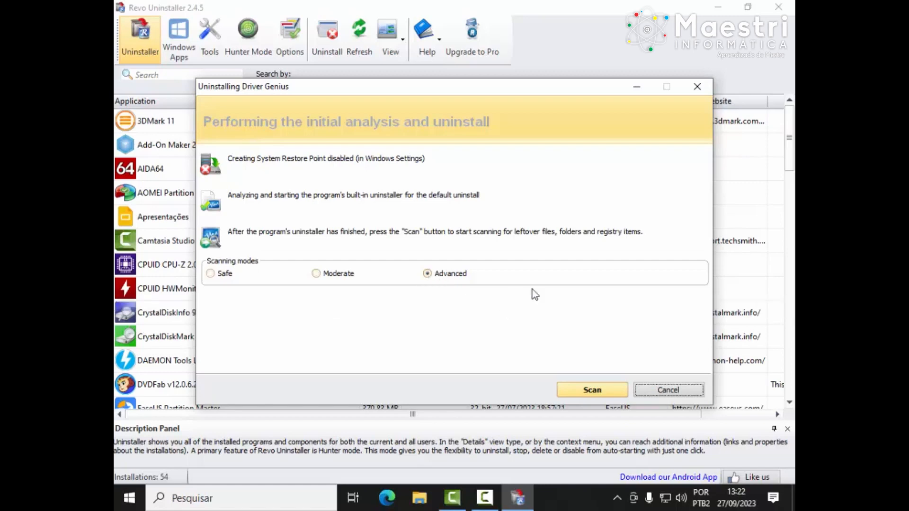
Step: Scan for Driver Genius leftovers in Advanced mode and delete all of its leftover Registry items
click(598, 392)
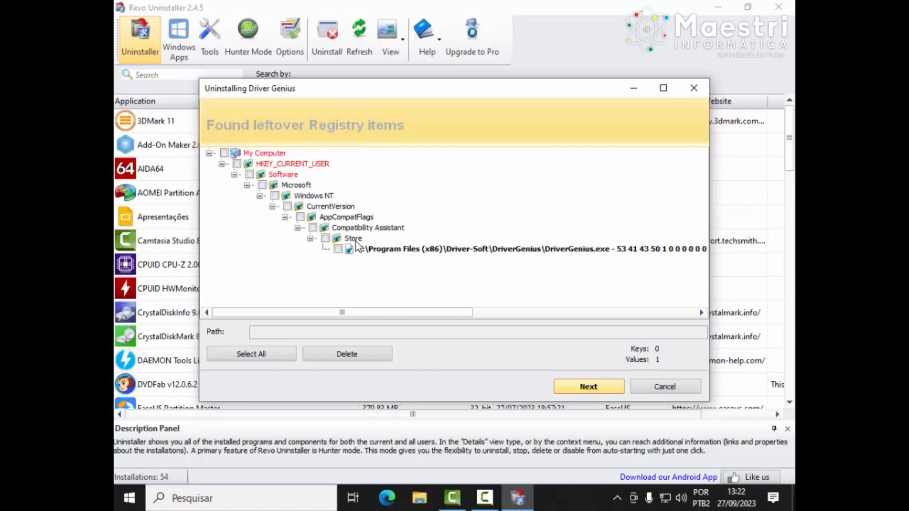
click(342, 354)
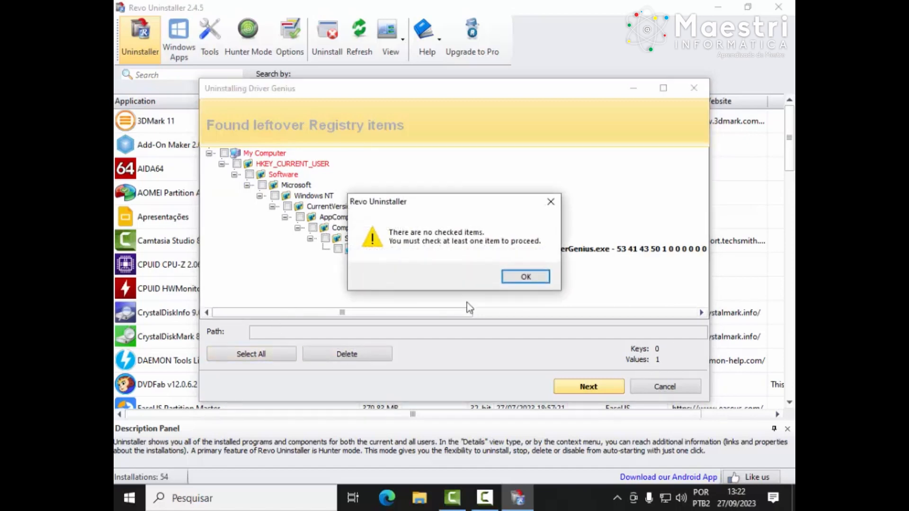
click(521, 279)
click(263, 352)
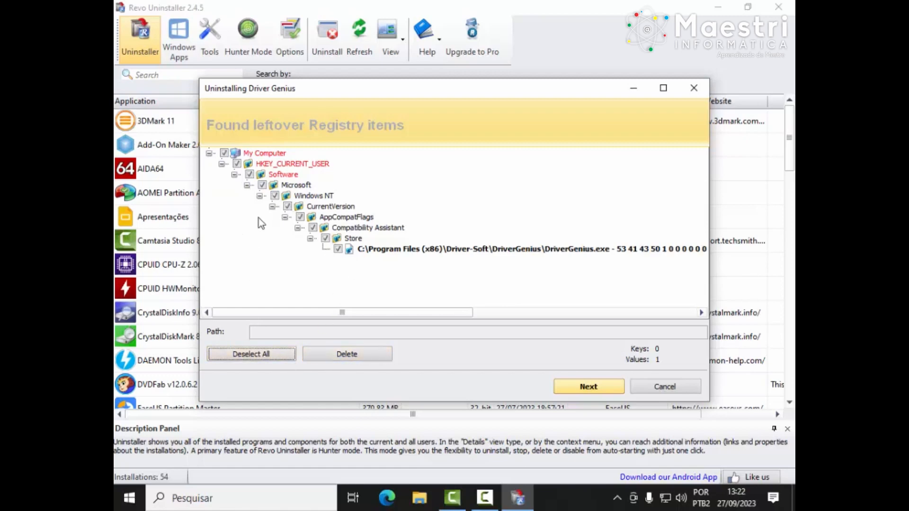
click(350, 355)
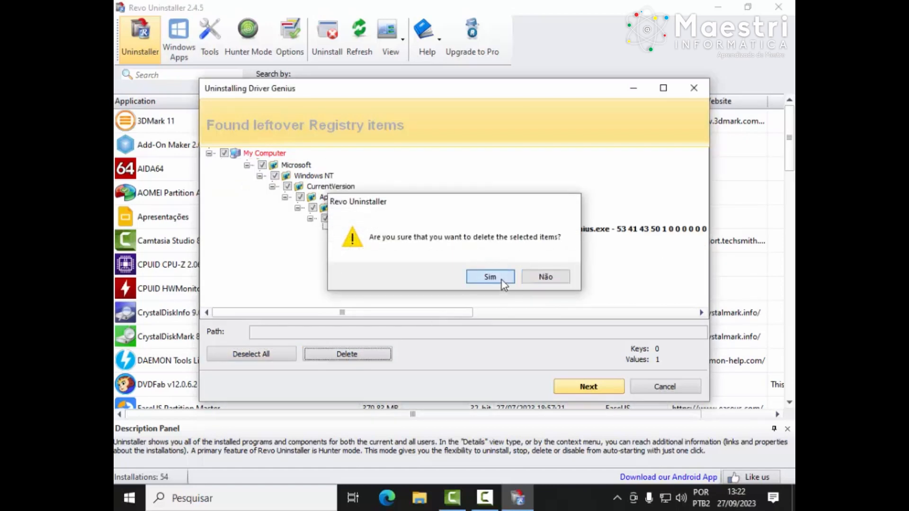
click(502, 280)
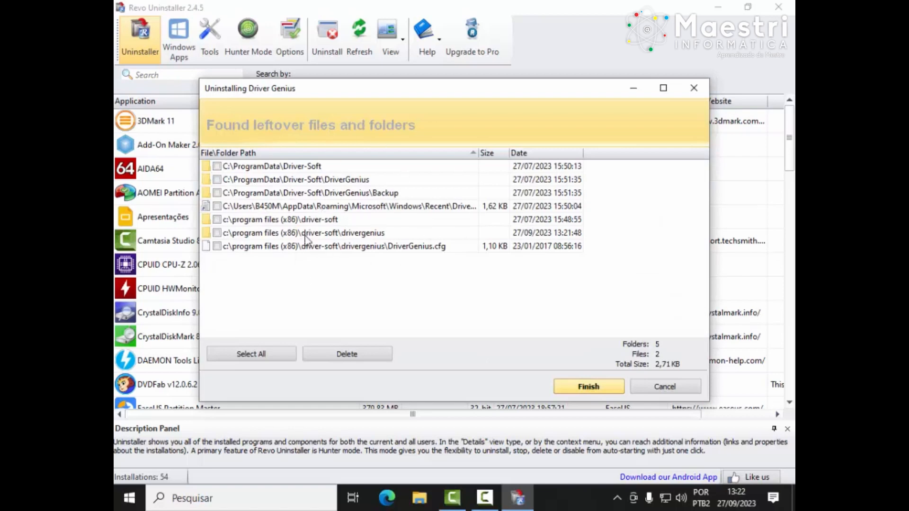
Step: Delete all leftover Driver Genius files and folders
click(263, 355)
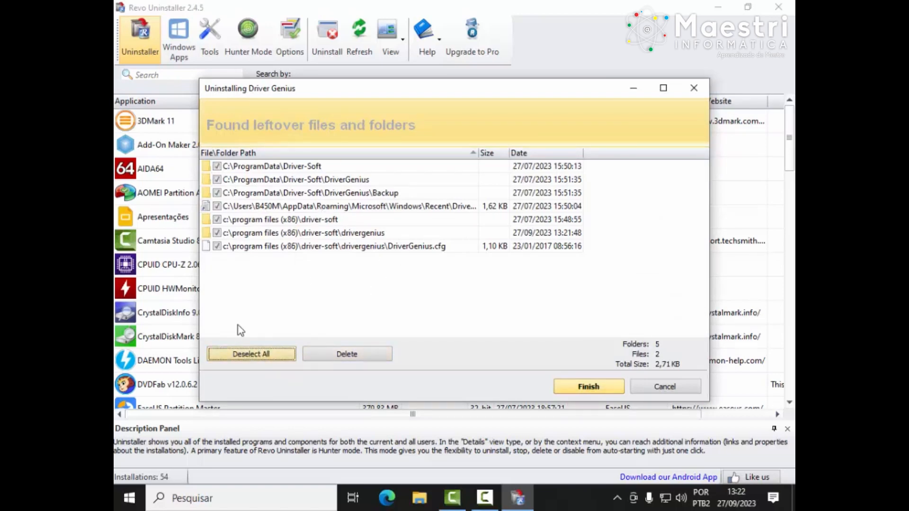
click(368, 356)
click(500, 272)
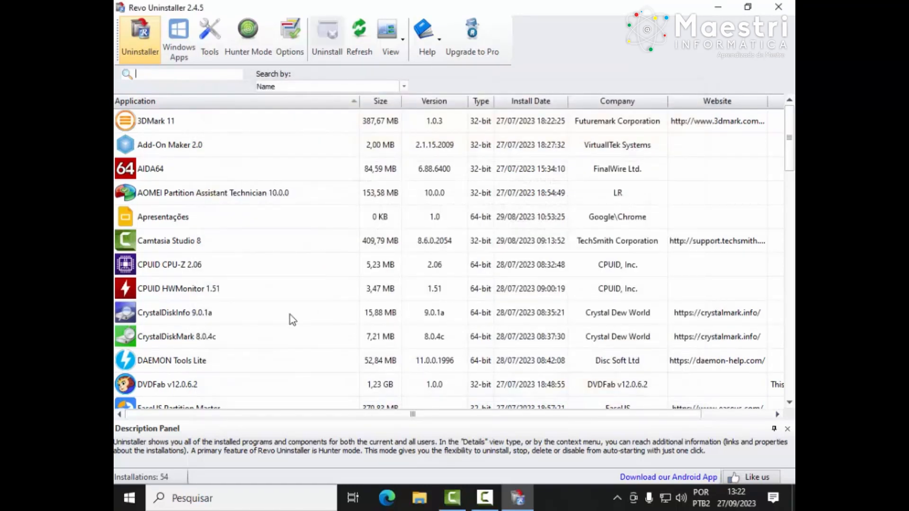
click(518, 497)
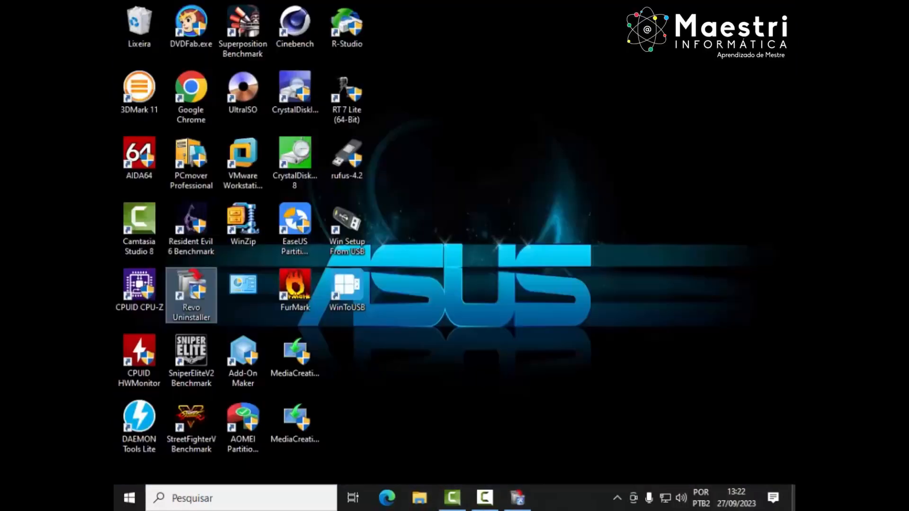
click(518, 497)
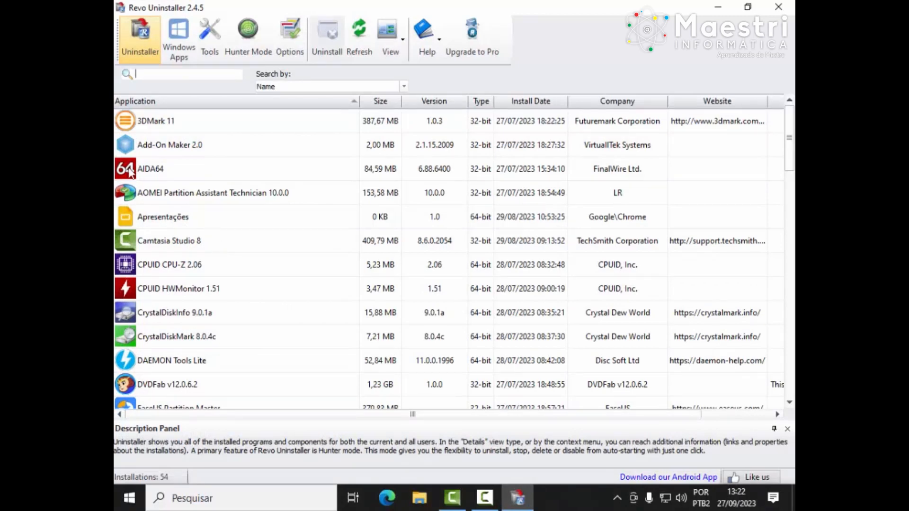
Step: Uninstall Microsoft OneDrive with its built-in uninstaller, keeping the system restore point option enabled
scroll(217, 242, down, 3)
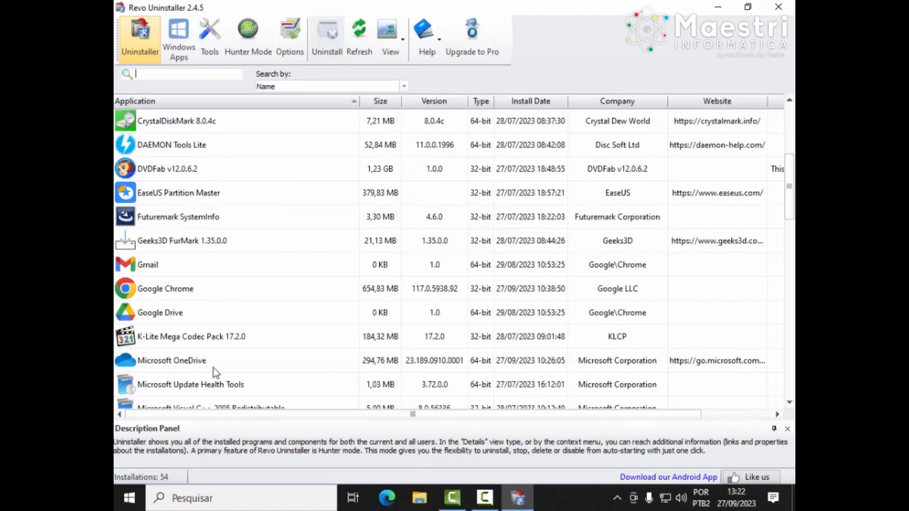
click(203, 359)
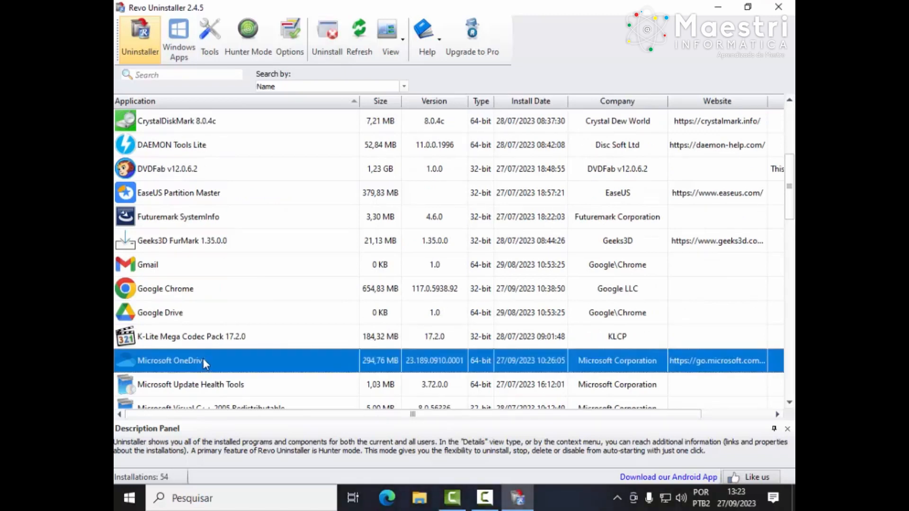
double_click(203, 360)
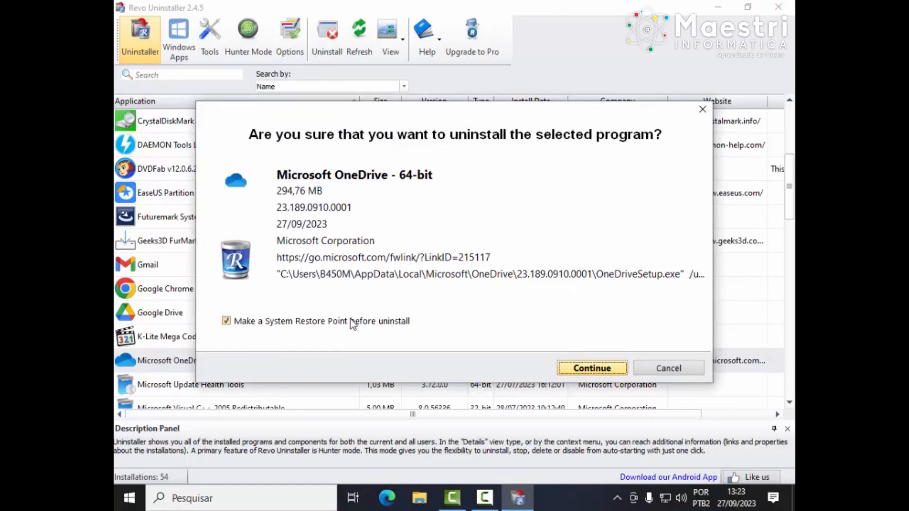
click(593, 368)
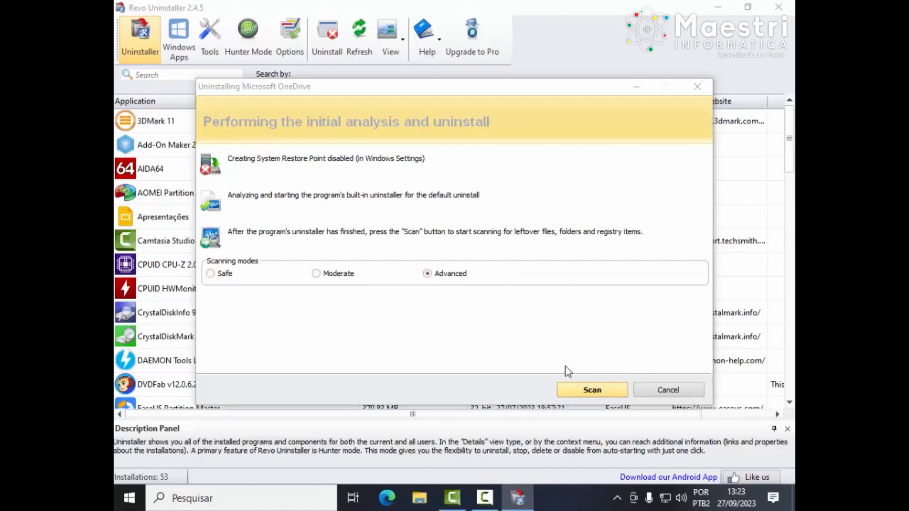
Step: Scan for Microsoft OneDrive leftovers in Advanced mode and delete all of its leftover Registry items
click(592, 390)
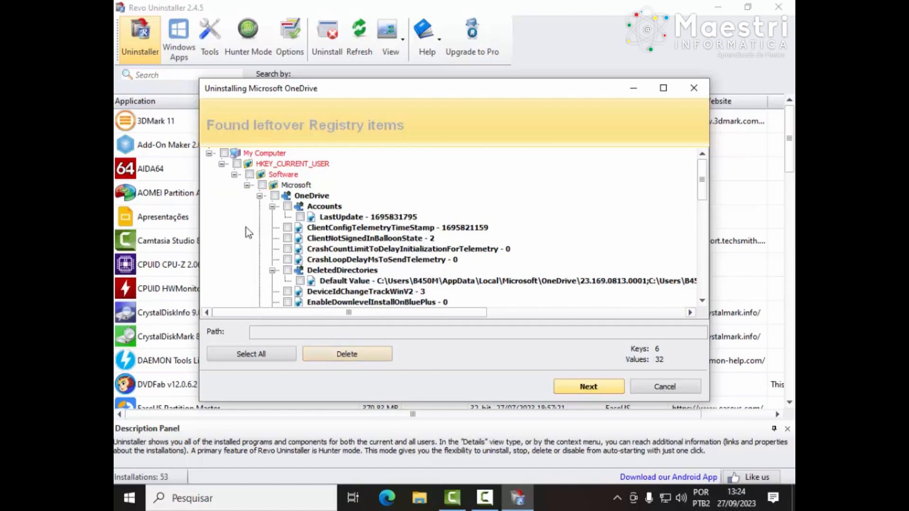
click(263, 356)
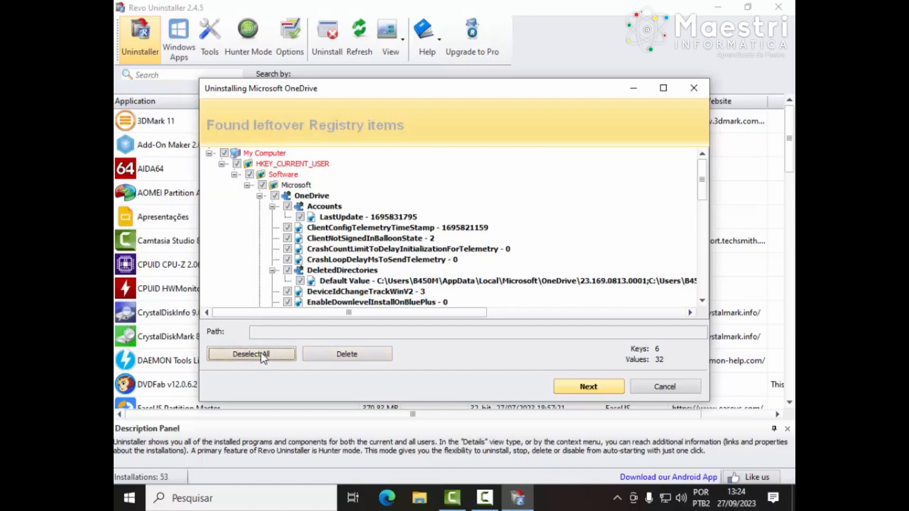
click(342, 355)
click(497, 279)
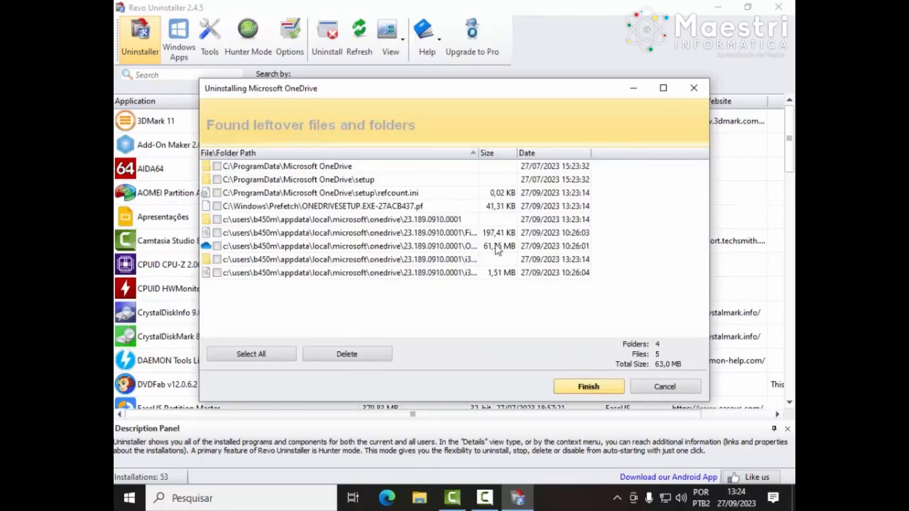
Step: Delete all leftover Microsoft OneDrive files and folders and finish the uninstall wizard
click(255, 354)
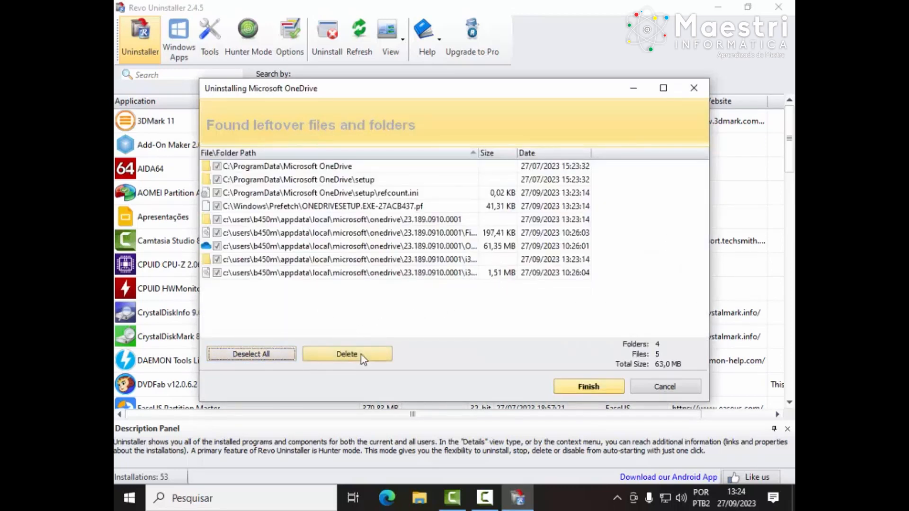
click(347, 355)
click(503, 280)
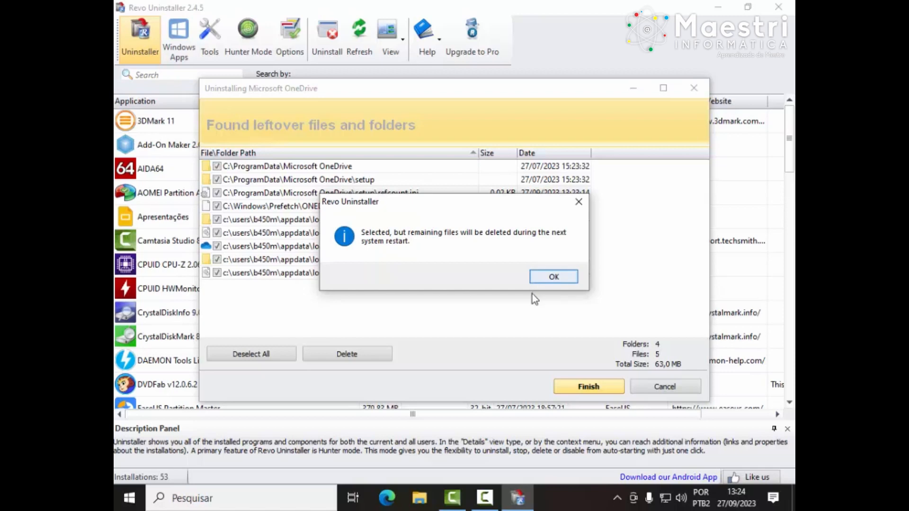
click(558, 278)
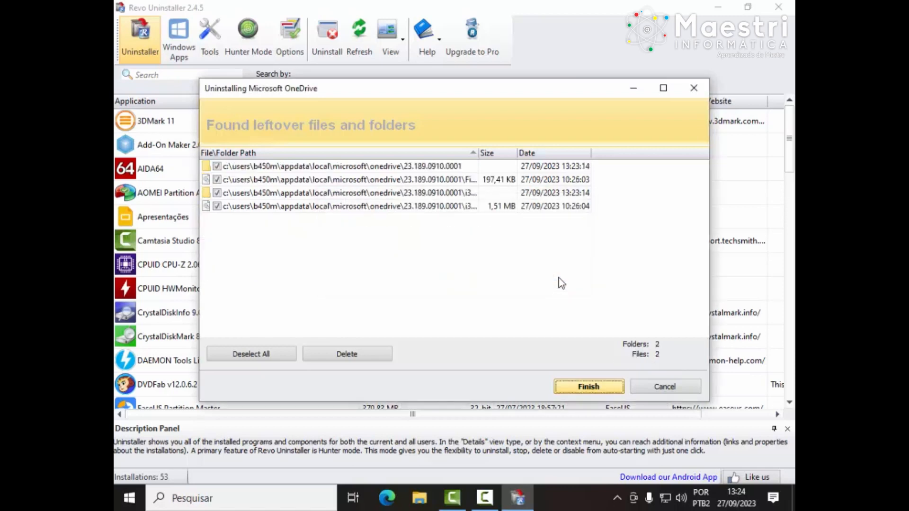
click(589, 387)
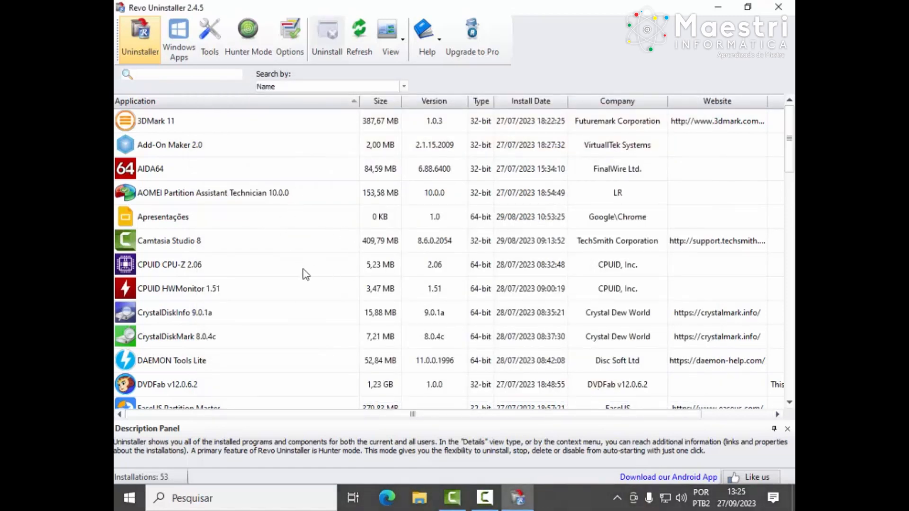
Step: Uninstall K-Lite Mega Codec Pack 17.2.0 with its built-in uninstaller, continuing without closing the applications that use its files
scroll(322, 249, down, 6)
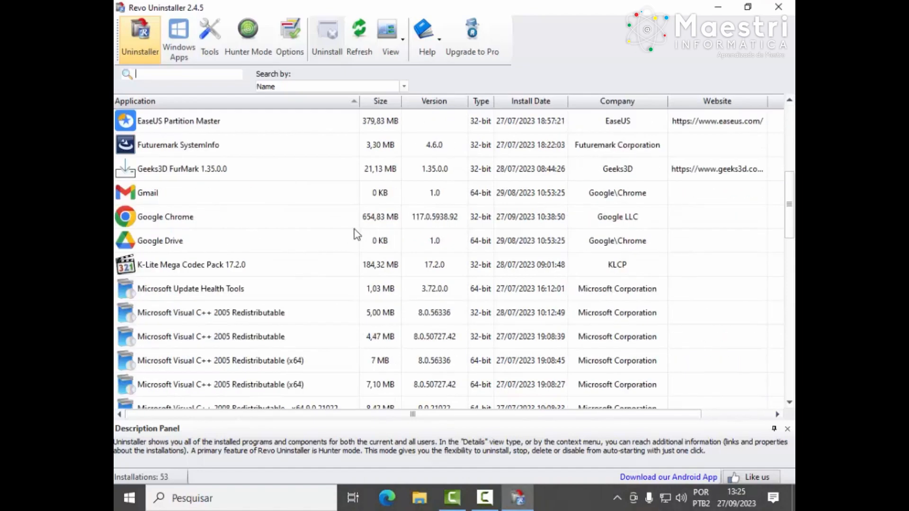
scroll(351, 242, down, 4)
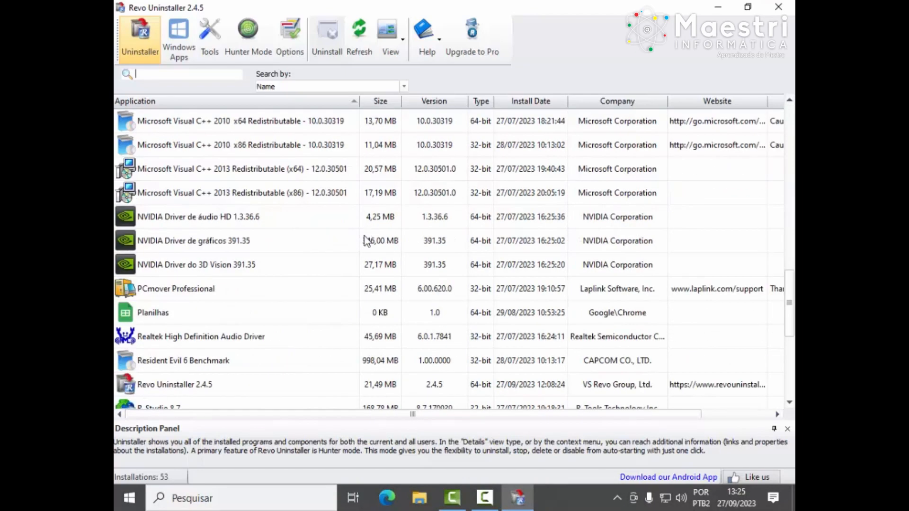
scroll(365, 239, up, 3)
scroll(365, 241, up, 4)
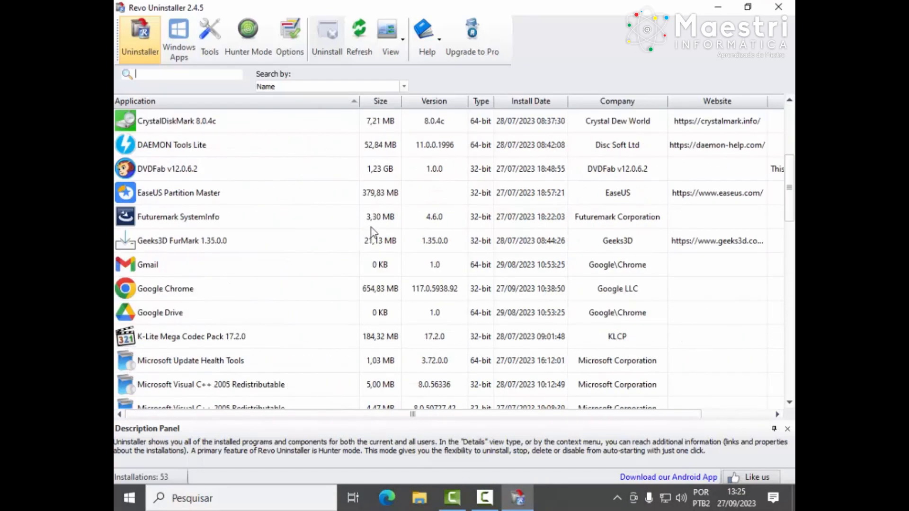
click(240, 338)
double_click(239, 336)
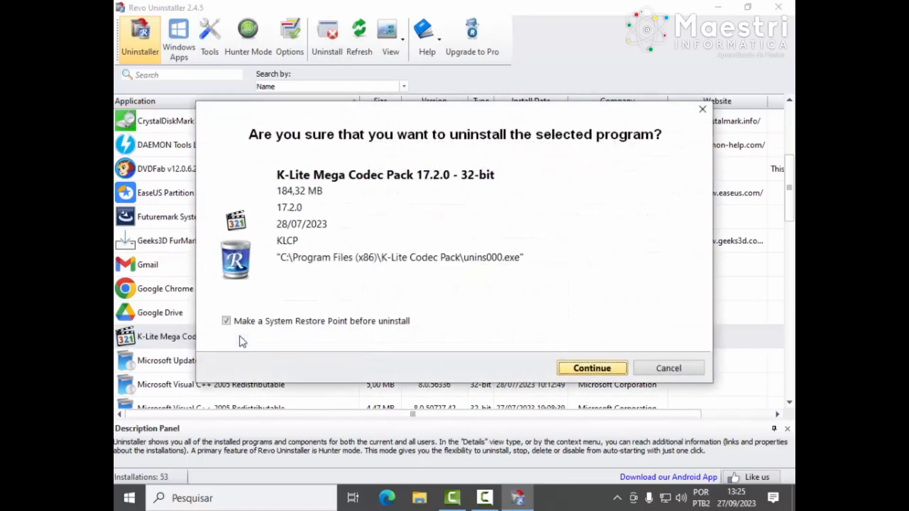
click(577, 369)
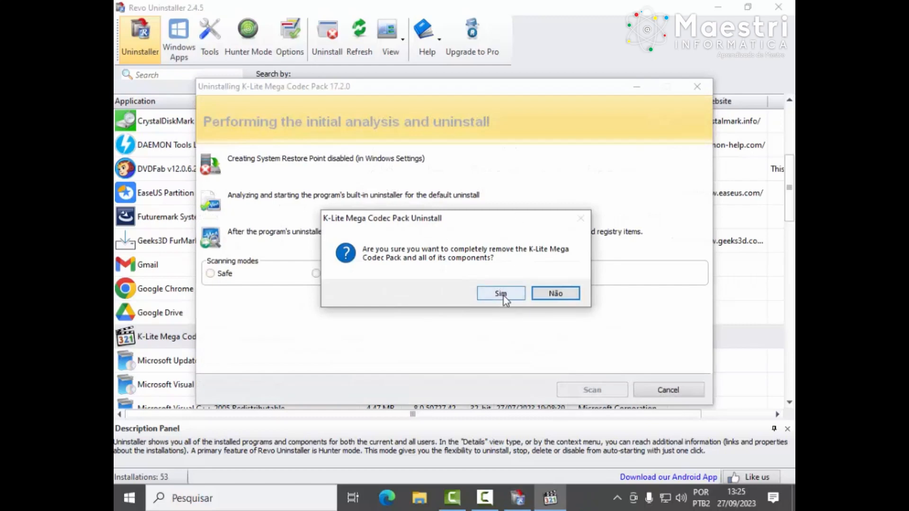
click(502, 294)
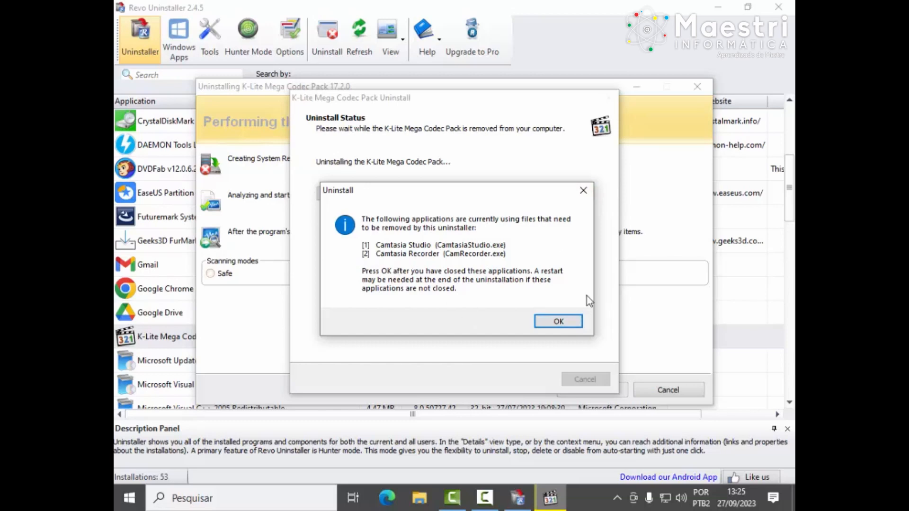
click(559, 322)
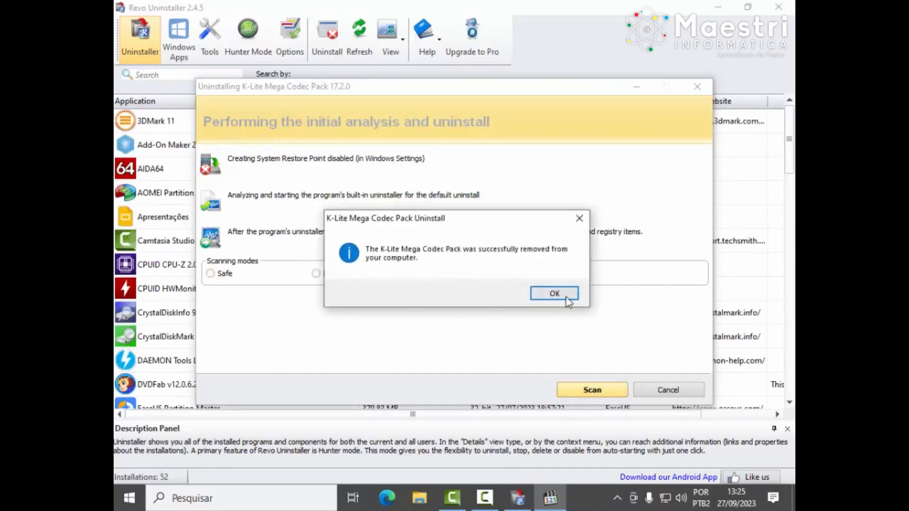
Step: Scan for K-Lite Mega Codec Pack leftovers in Advanced mode and delete all of its leftover Registry items
click(566, 298)
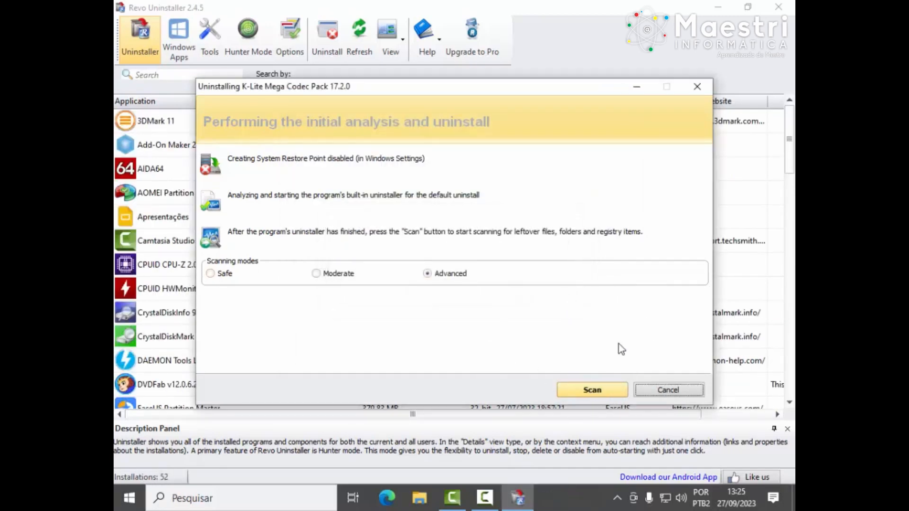
click(599, 390)
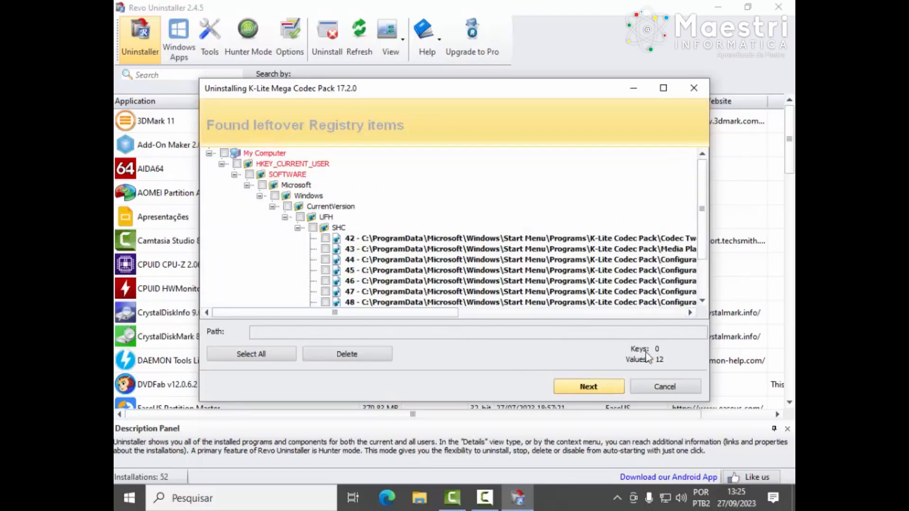
click(278, 356)
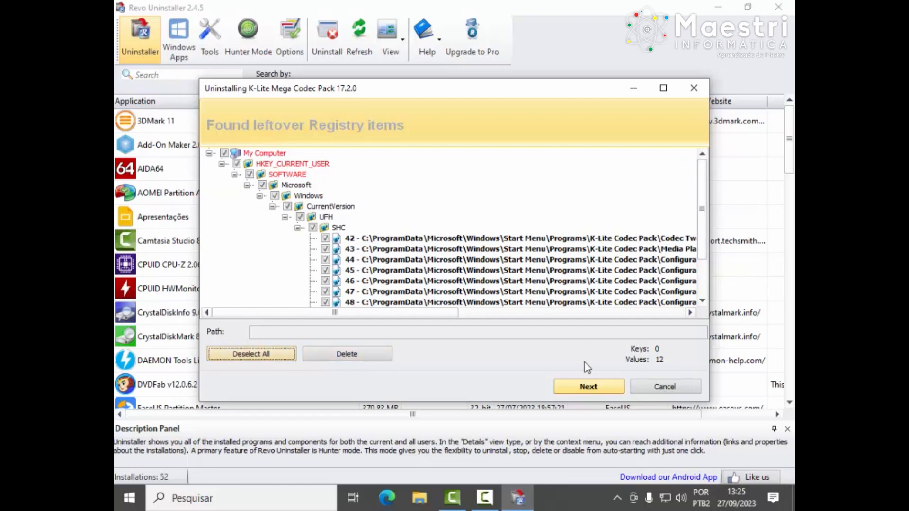
click(352, 356)
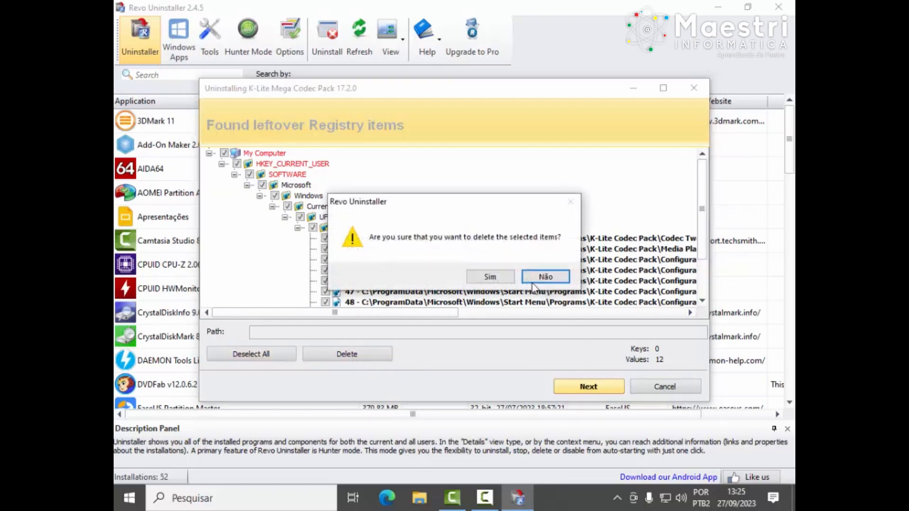
click(488, 279)
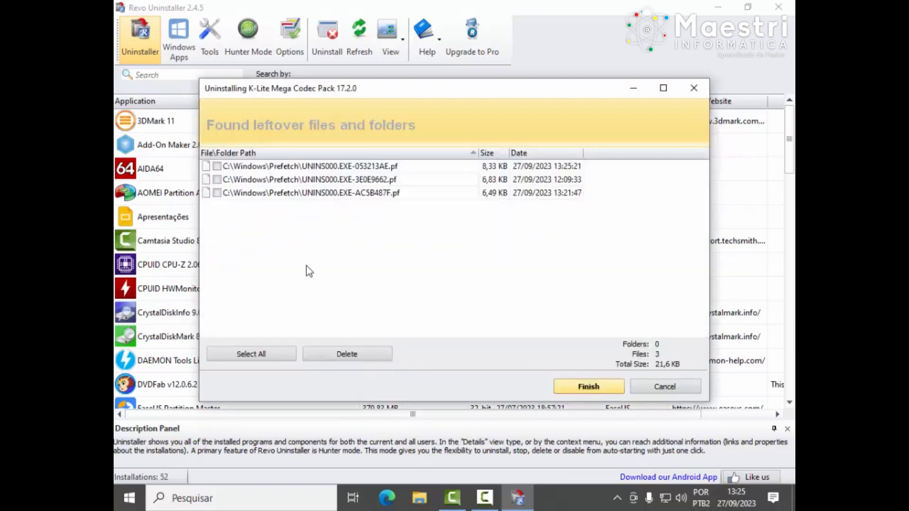
Step: Delete all leftover K-Lite Mega Codec Pack files from the Windows Prefetch folder
click(264, 355)
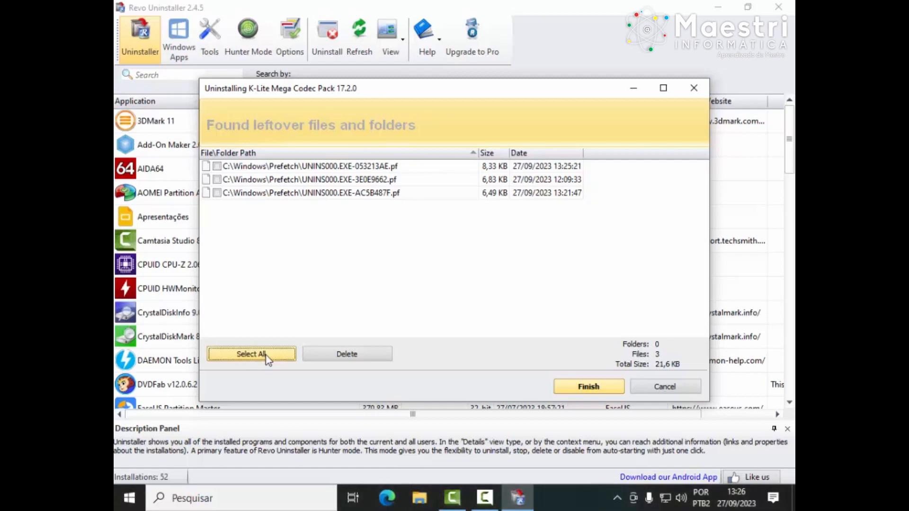
click(334, 358)
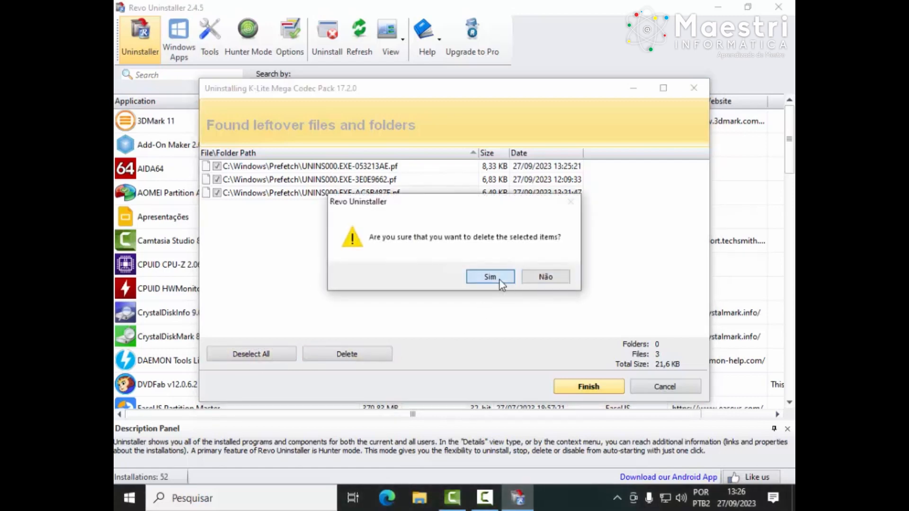
click(499, 279)
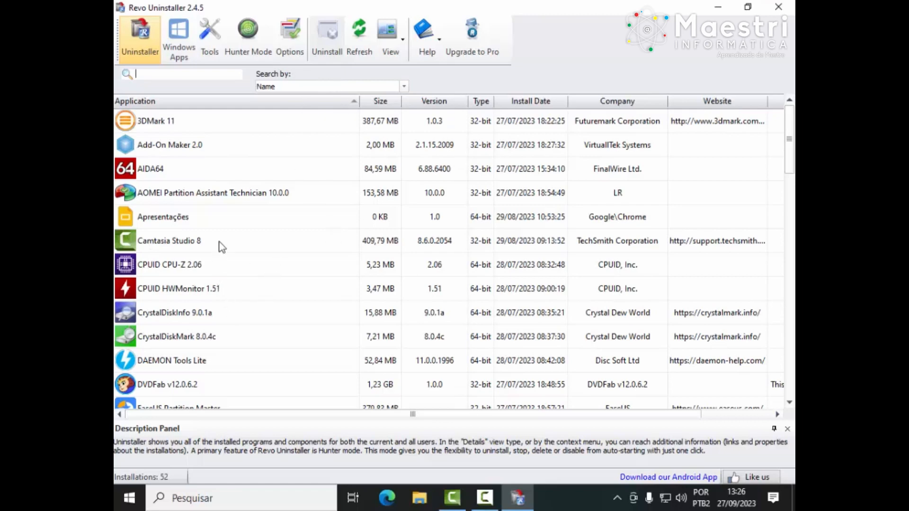
scroll(203, 308, down, 3)
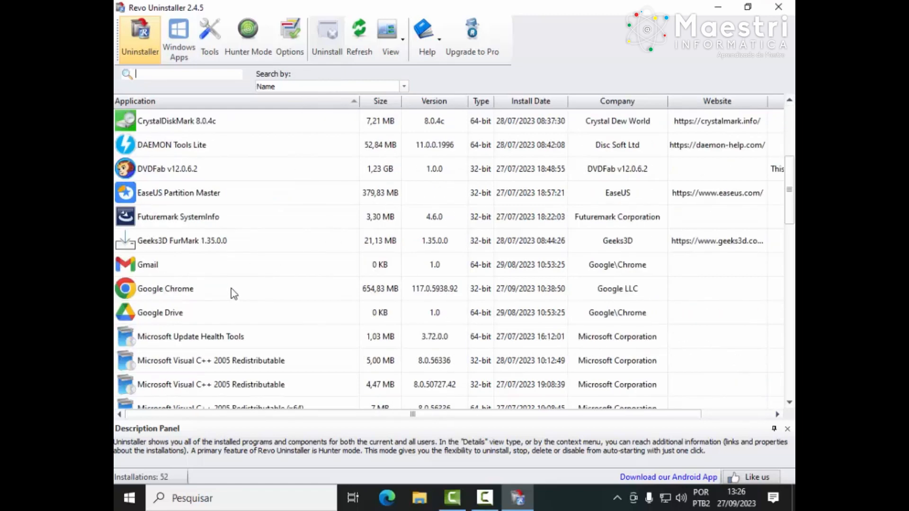
scroll(290, 251, down, 2)
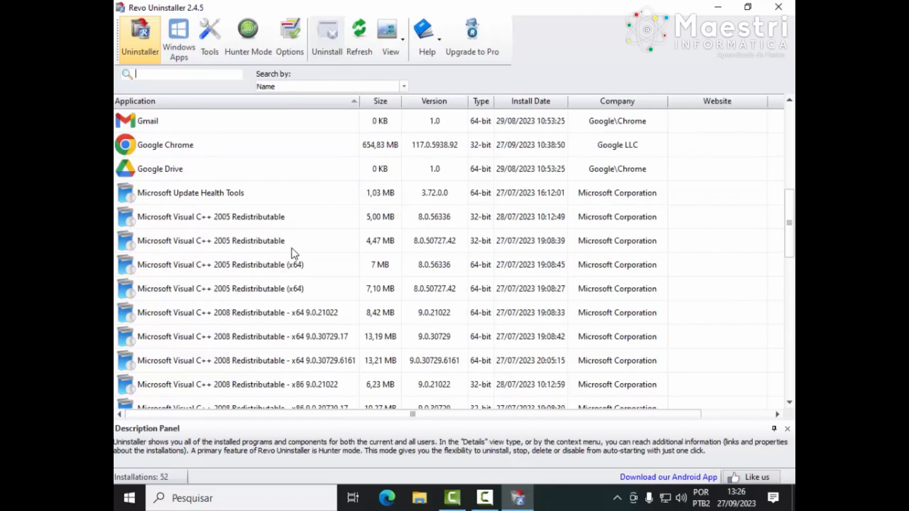
scroll(292, 249, up, 2)
scroll(296, 251, up, 2)
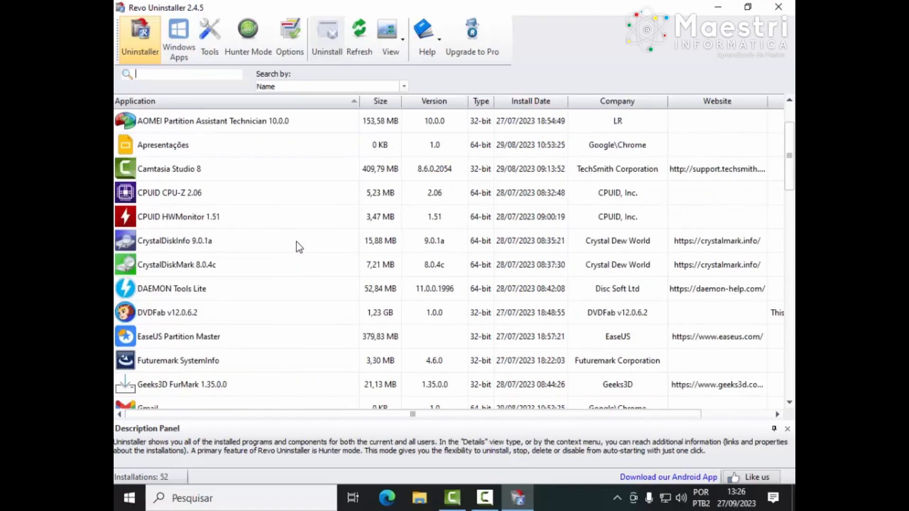